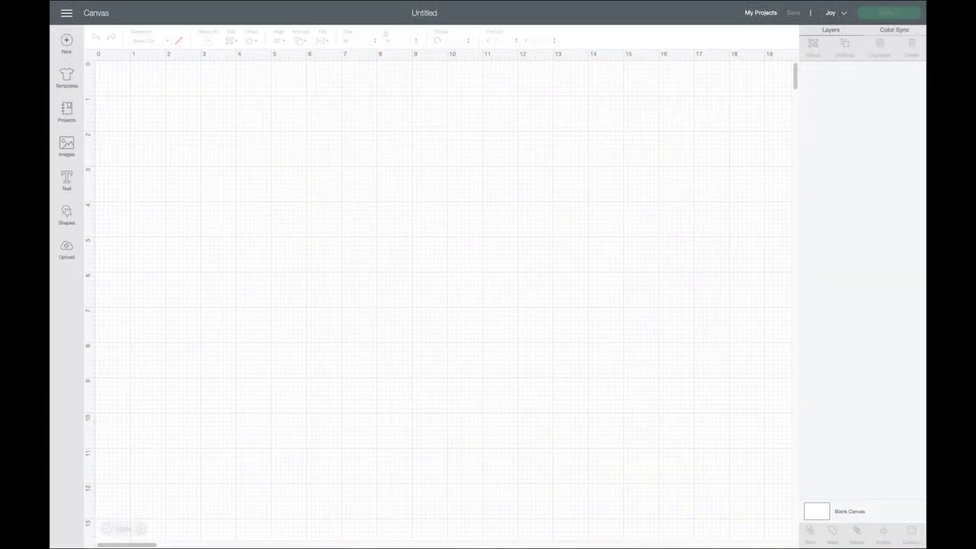
# - Search the templates for TSHIRT and start a design from Classic t-shirts
pyautogui.click(65, 74)
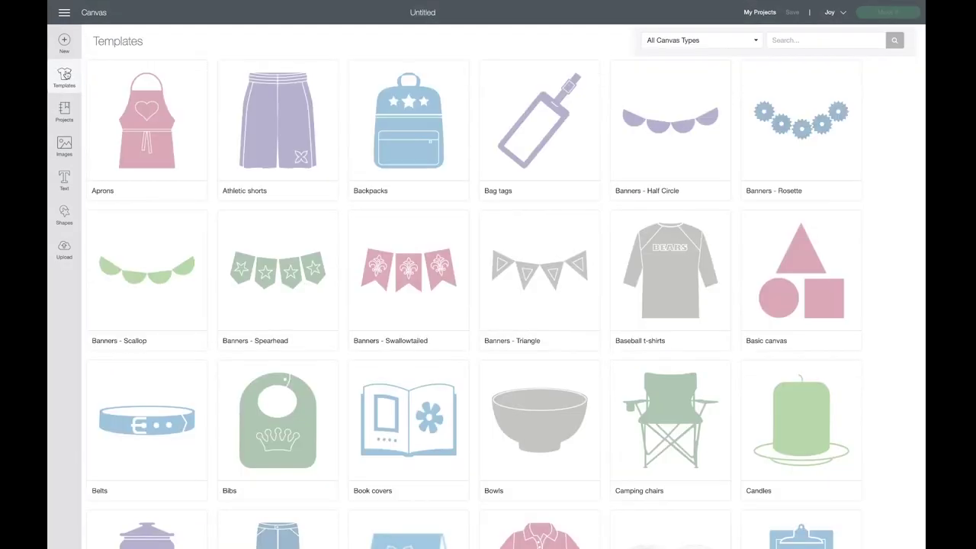
pyautogui.click(799, 42)
pyautogui.write('TSHIRT')
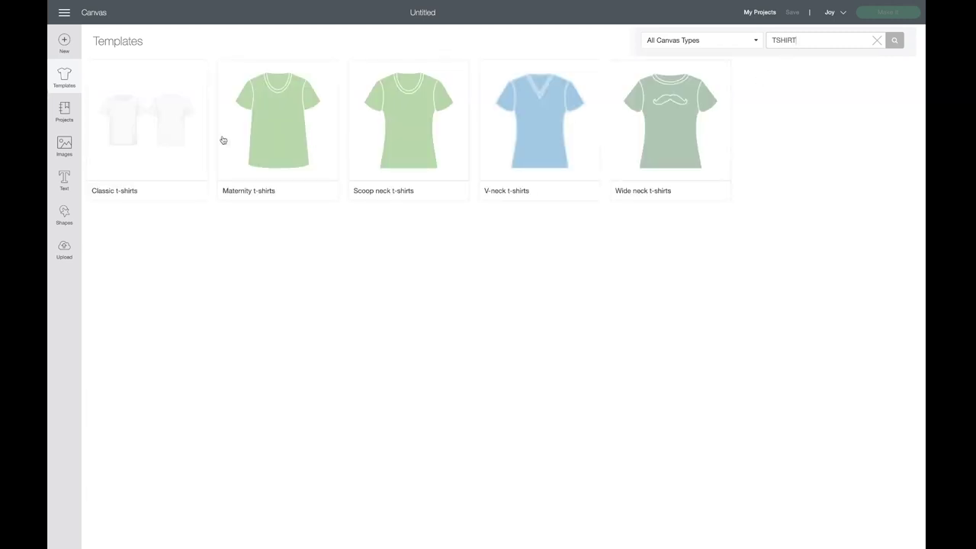
pyautogui.click(156, 116)
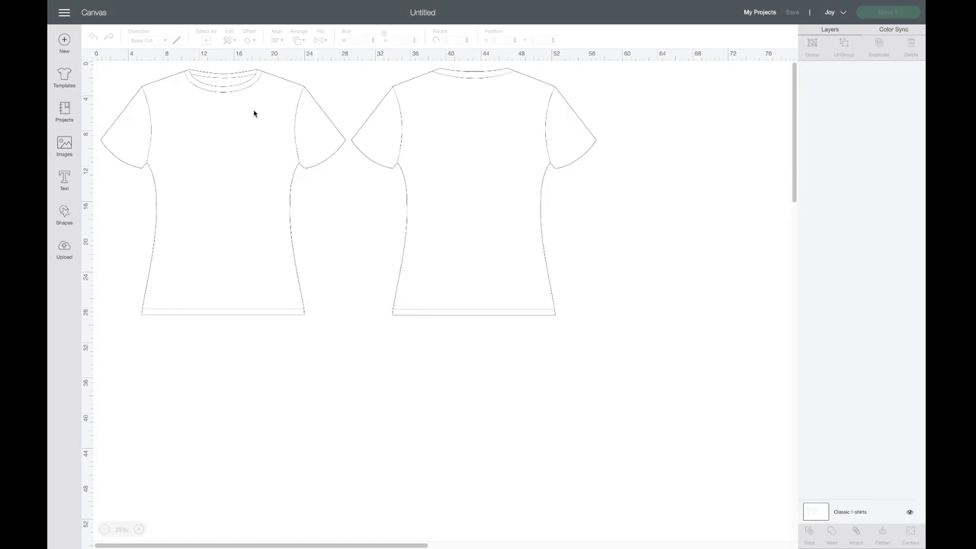
# - Set the shirt template type to Toddler and size to Medium
pyautogui.click(865, 513)
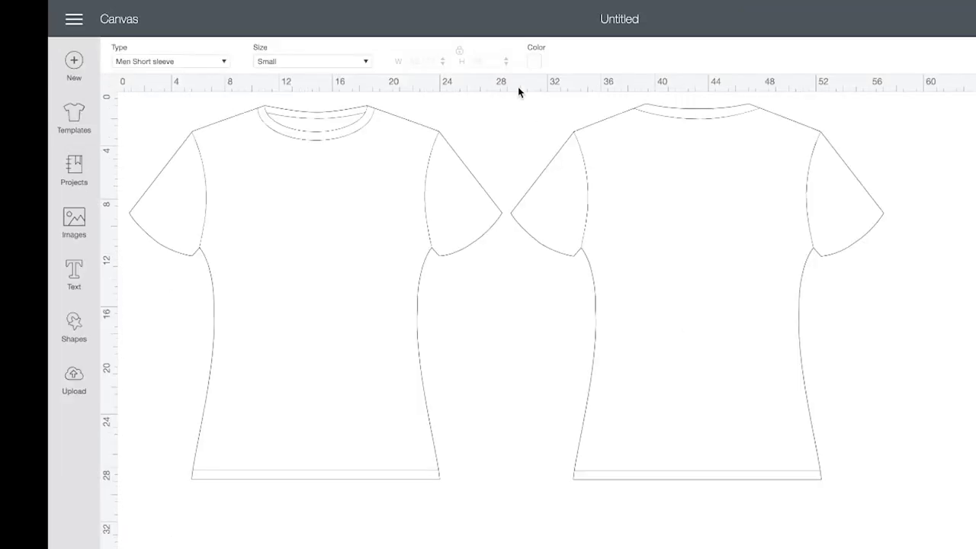
pyautogui.click(142, 44)
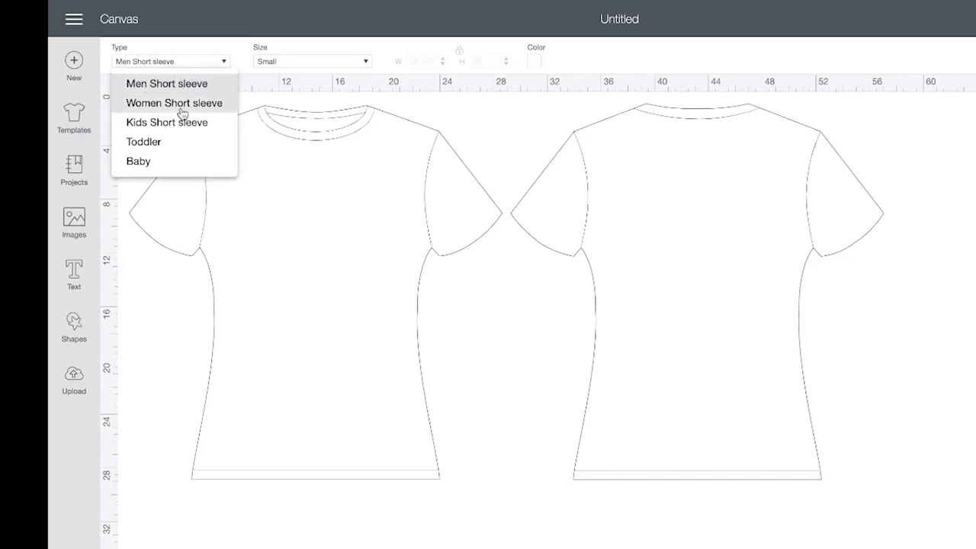
pyautogui.click(178, 136)
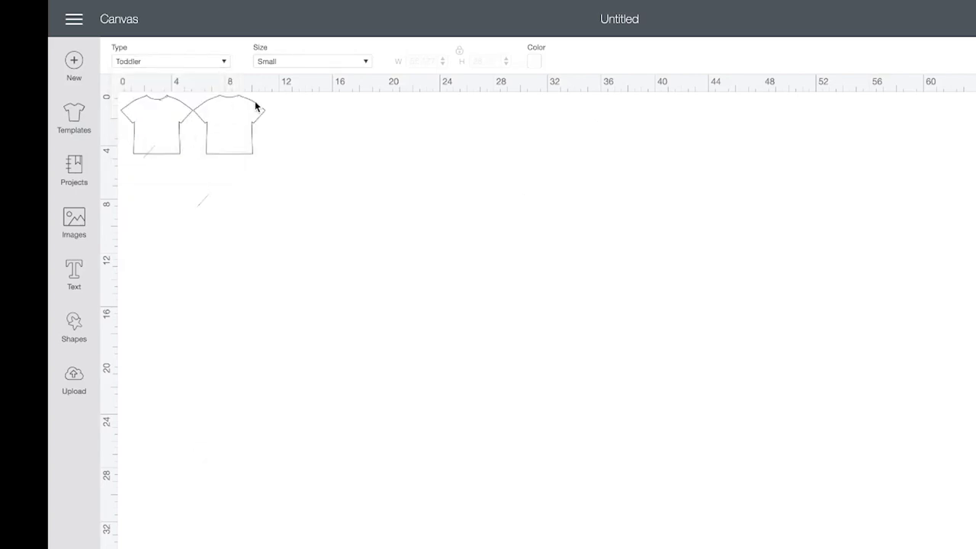
pyautogui.click(286, 64)
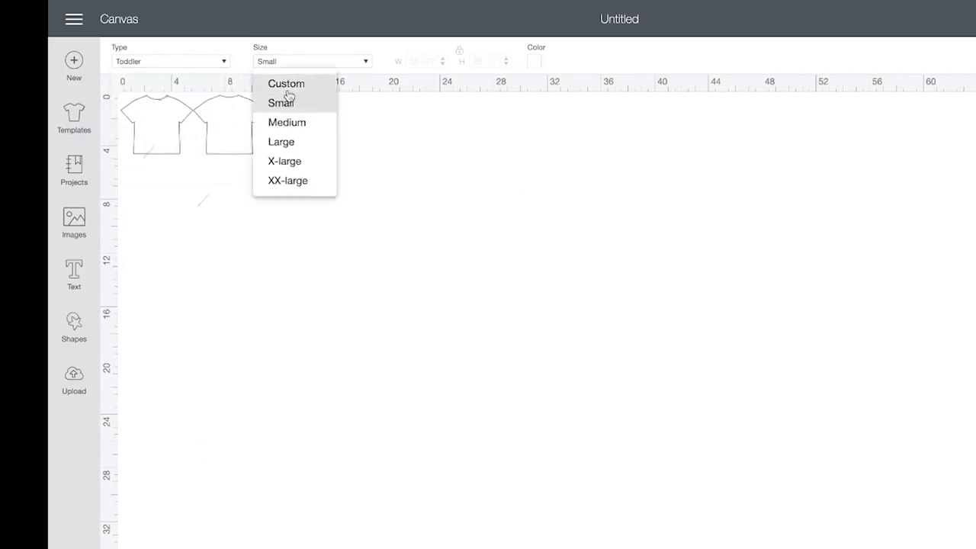
pyautogui.click(289, 124)
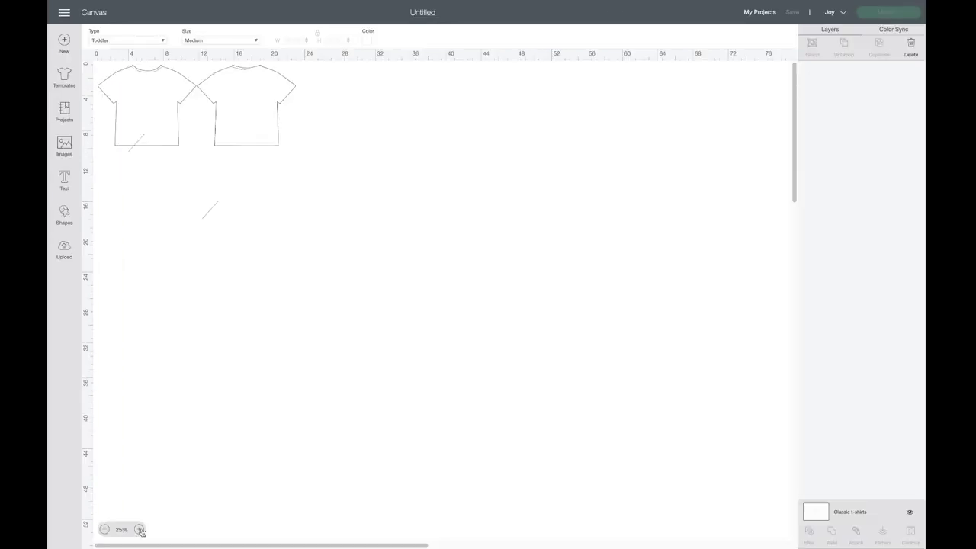
# - Zoom the canvas to 100% and confirm the size is still Medium
pyautogui.click(138, 528)
pyautogui.click(138, 529)
pyautogui.click(139, 528)
pyautogui.hscroll(-15, 240, 449)
pyautogui.scroll(10, 239, 449)
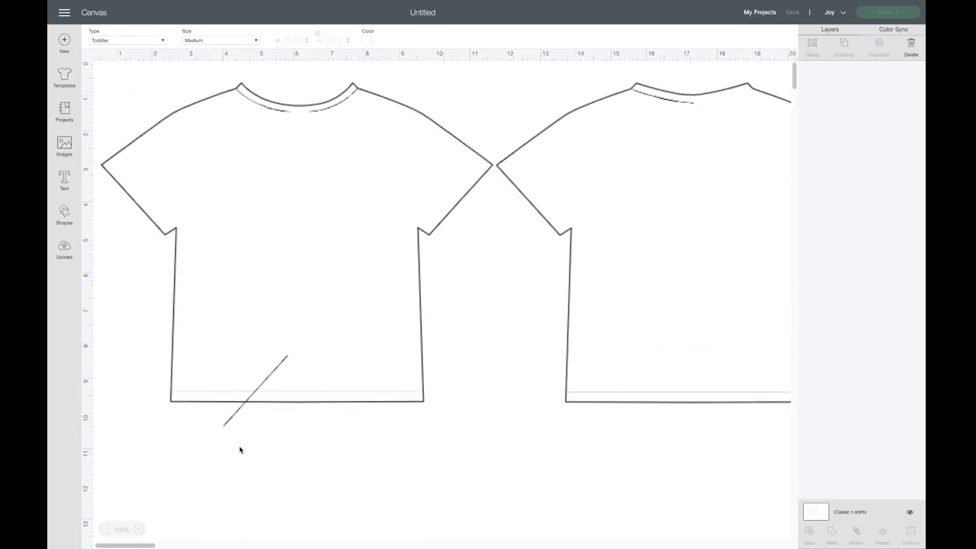
pyautogui.click(252, 41)
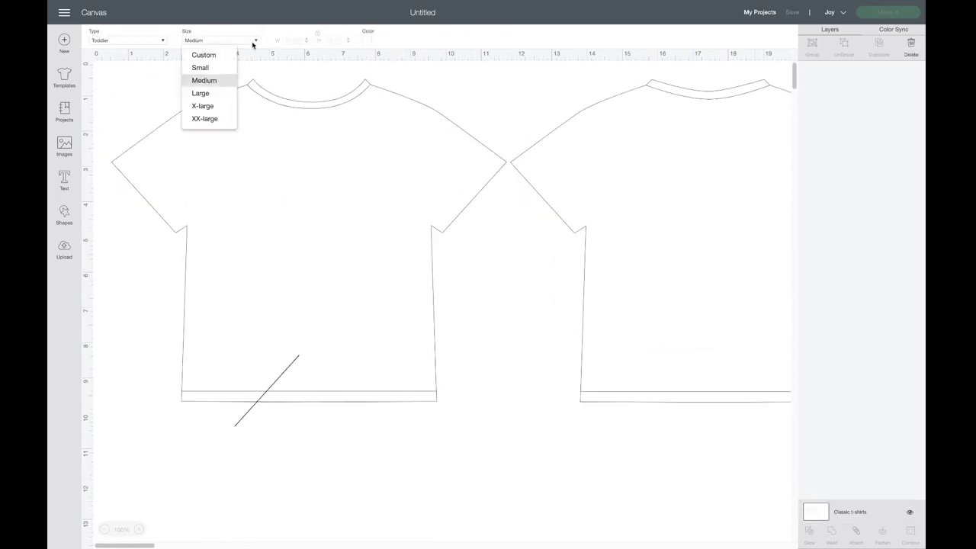
pyautogui.click(252, 43)
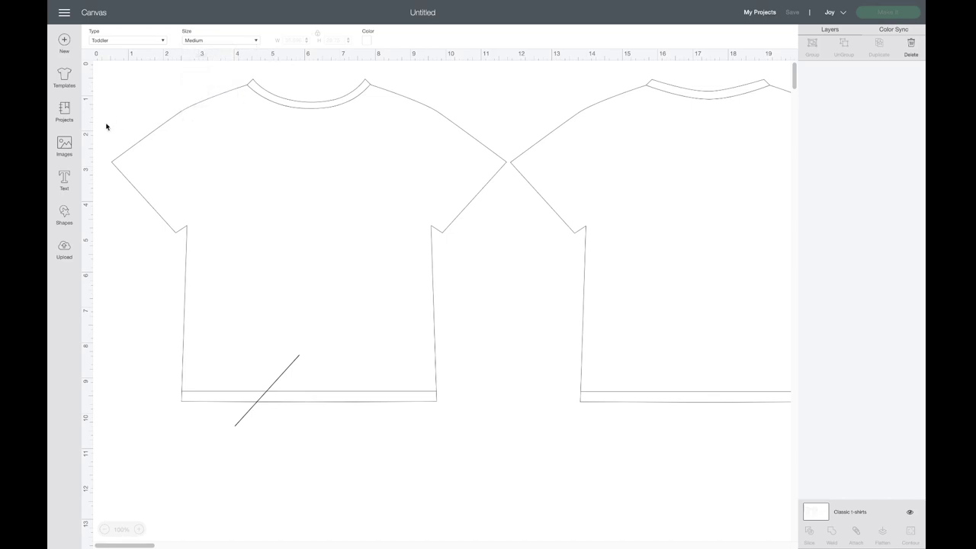
# - Search the image library for DINOSAUR, filtered to single-layer images
pyautogui.click(64, 144)
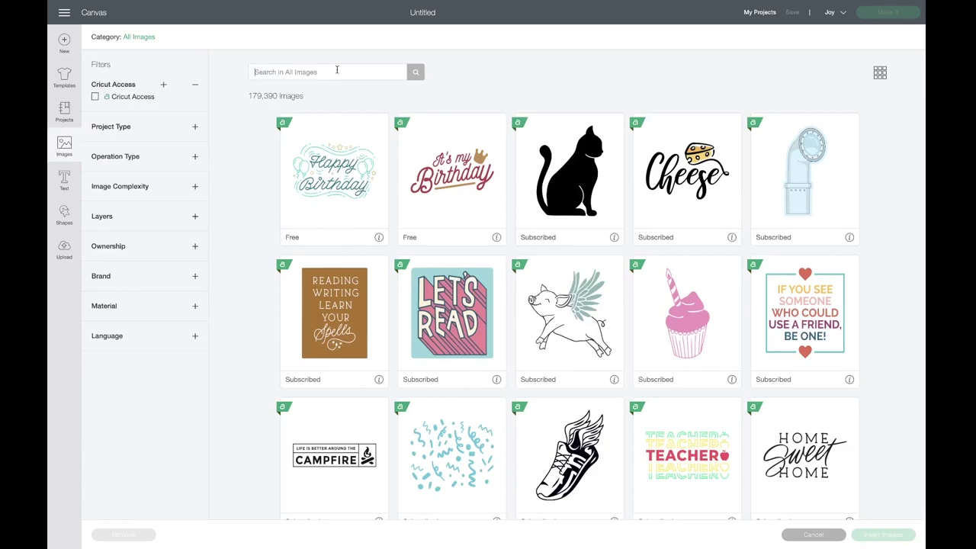
pyautogui.write('DINO')
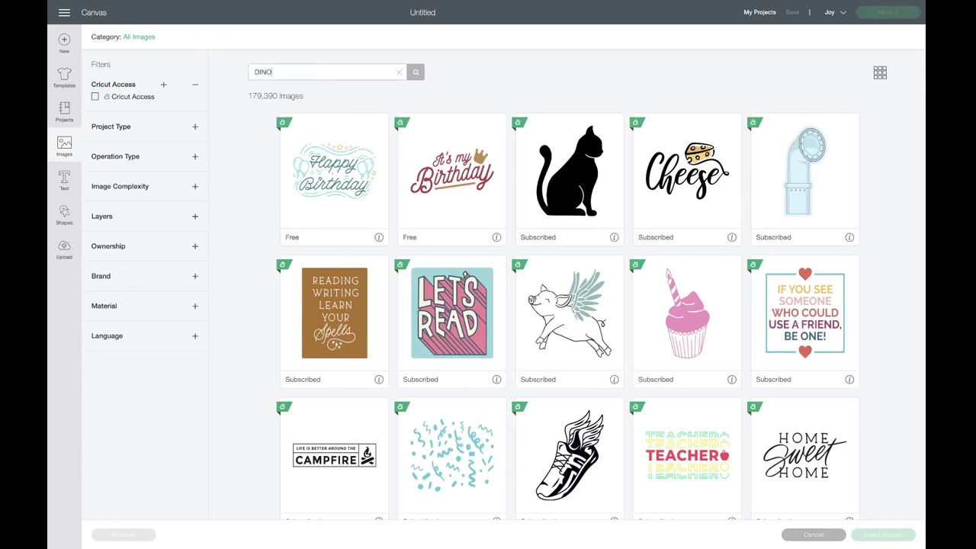
pyautogui.write('SAUR')
pyautogui.press('Return')
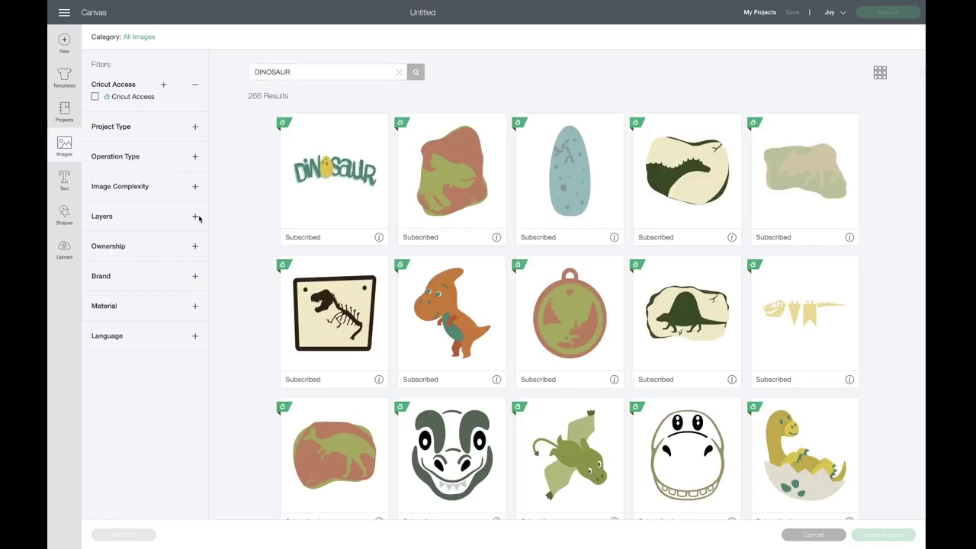
pyautogui.click(195, 218)
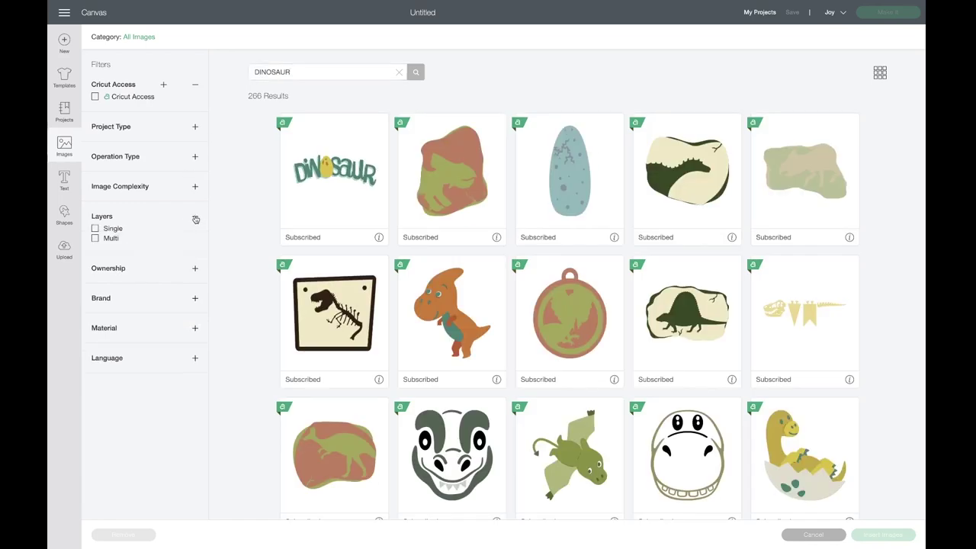
pyautogui.click(112, 231)
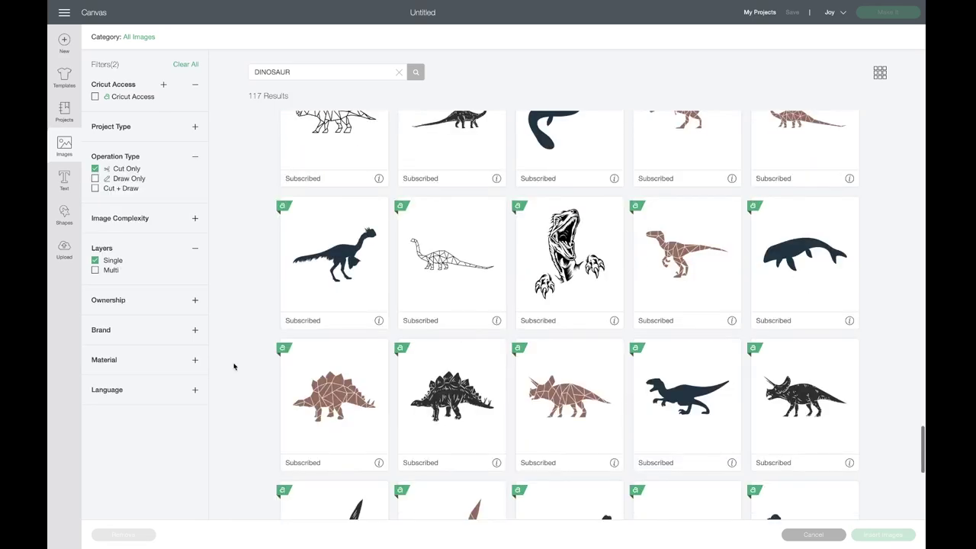
# - Insert the Triceratops image onto the canvas
pyautogui.scroll(1, 234, 364)
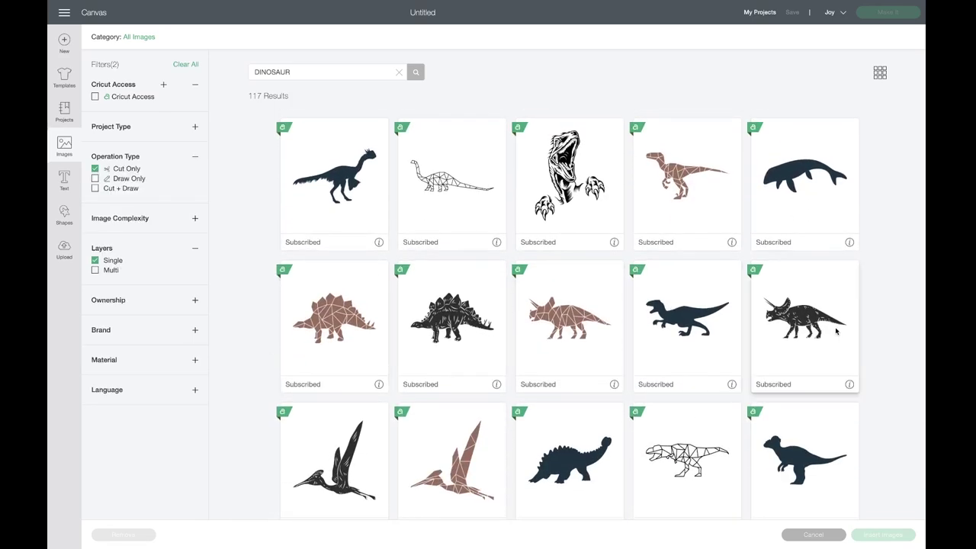
pyautogui.click(849, 385)
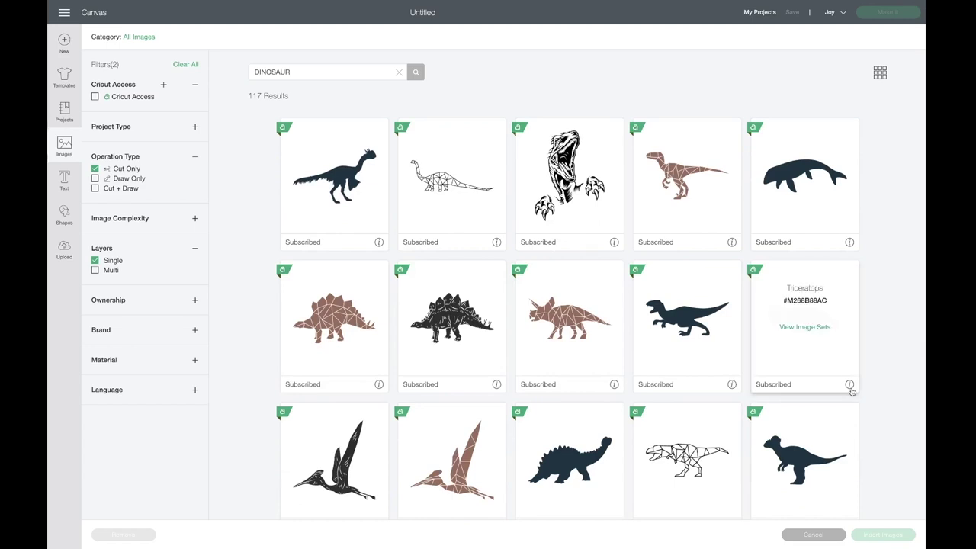
pyautogui.click(849, 385)
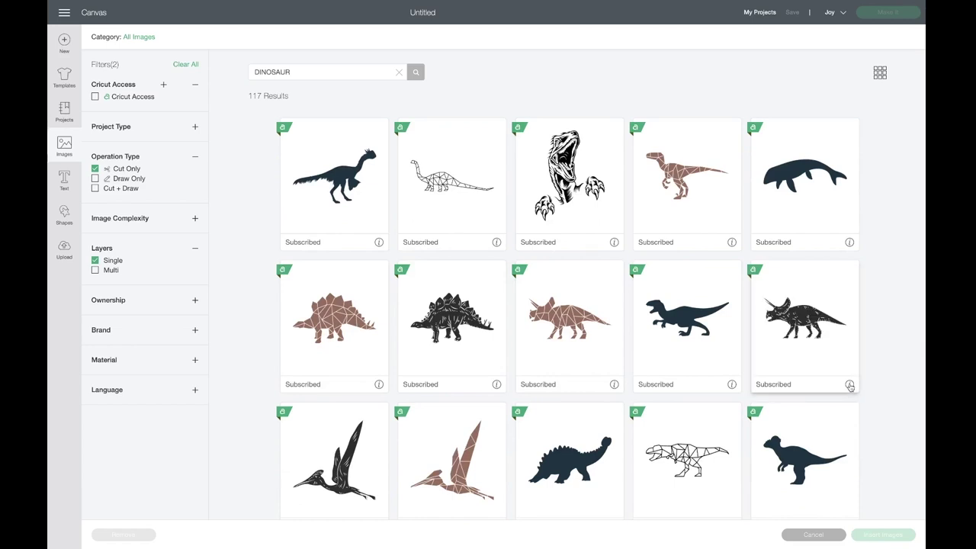
pyautogui.click(805, 319)
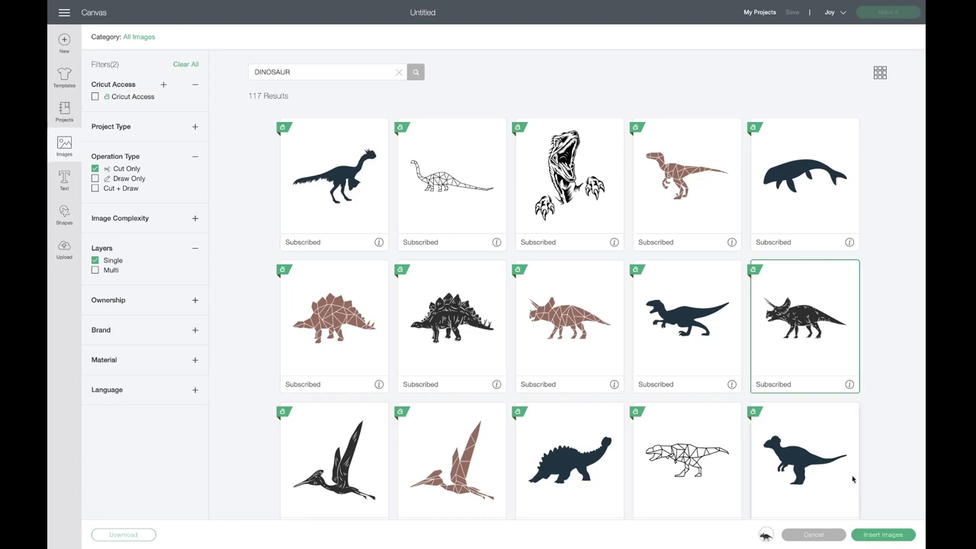
pyautogui.click(864, 533)
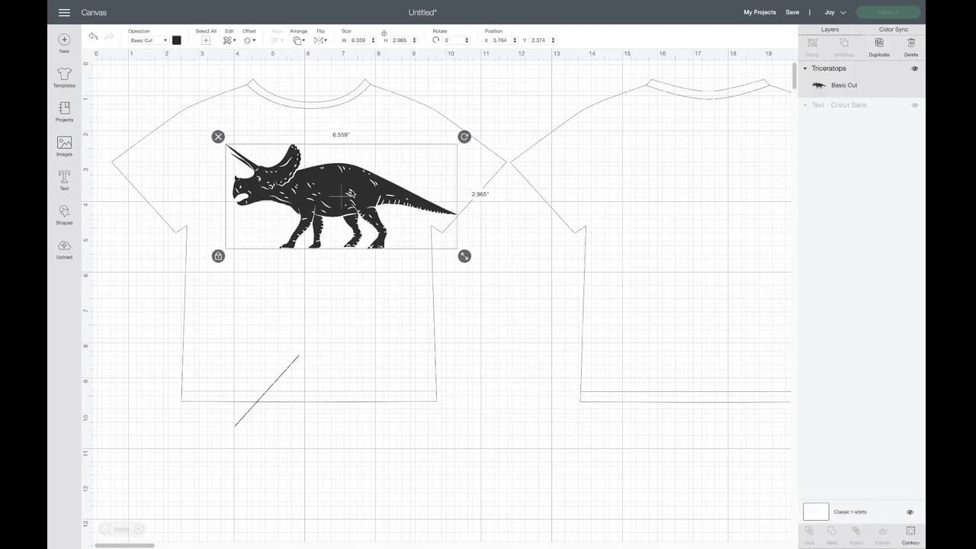
# - Shrink the triceratops to about 5 inches wide and move it slightly lower
pyautogui.moveTo(462, 253); pyautogui.dragTo(411, 232)
pyautogui.moveTo(312, 183); pyautogui.dragTo(315, 190)
pyautogui.click(441, 163)
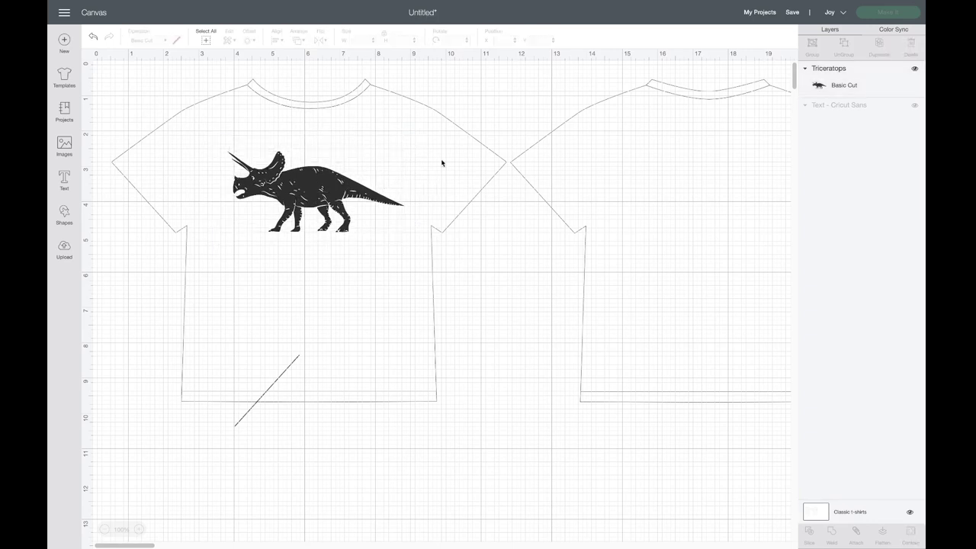
# - Add a 'RAWR!' text box and drag it onto the triceratops
pyautogui.click(64, 177)
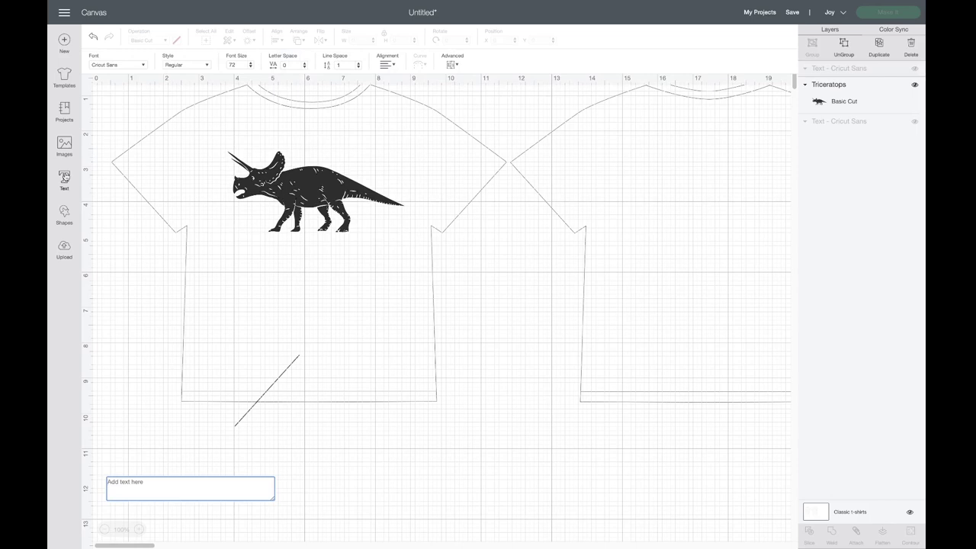
pyautogui.write('RA')
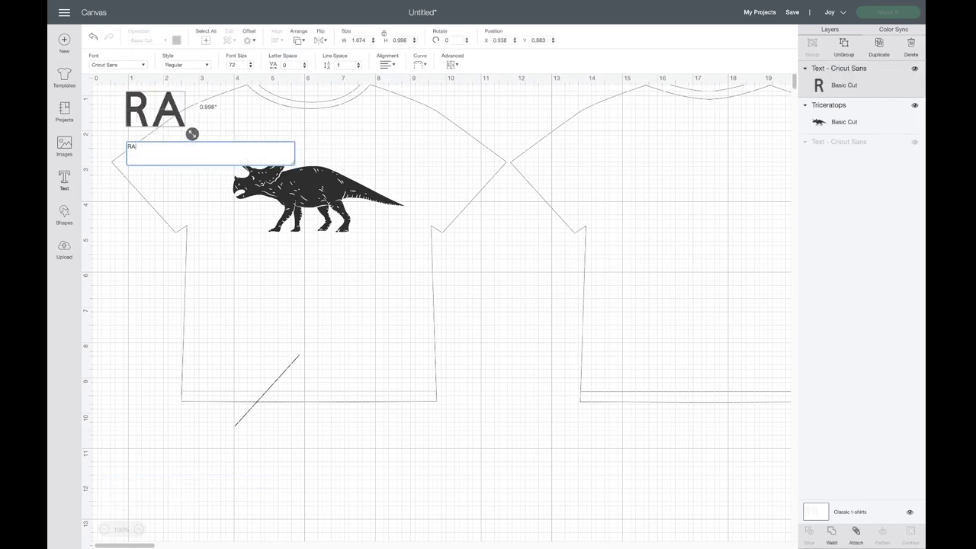
pyautogui.write('WR!')
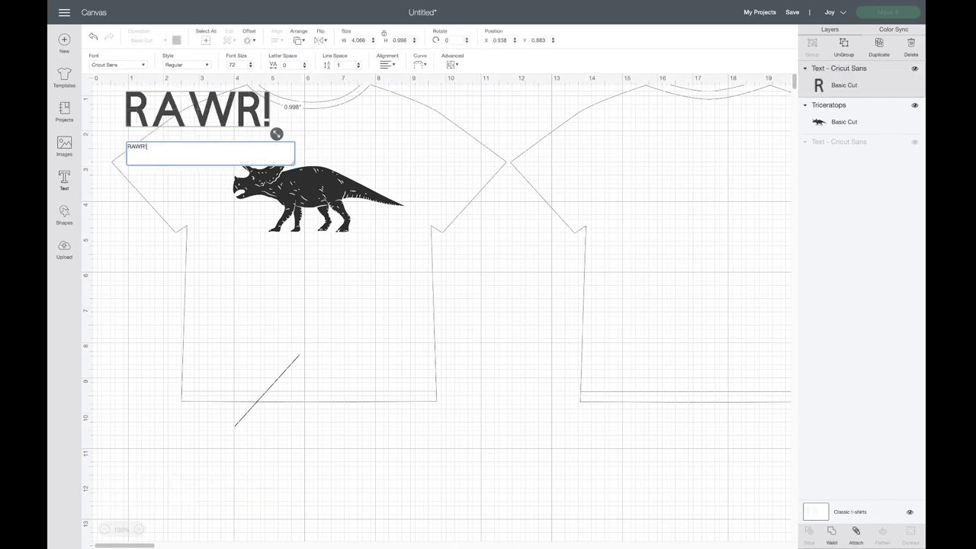
pyautogui.click(154, 209)
pyautogui.moveTo(252, 100); pyautogui.dragTo(370, 138)
# - Set RAWR! in Paddington Regular, shrink it and place it on the dinosaur's back
pyautogui.click(112, 66)
pyautogui.scroll(-15, 385, 152)
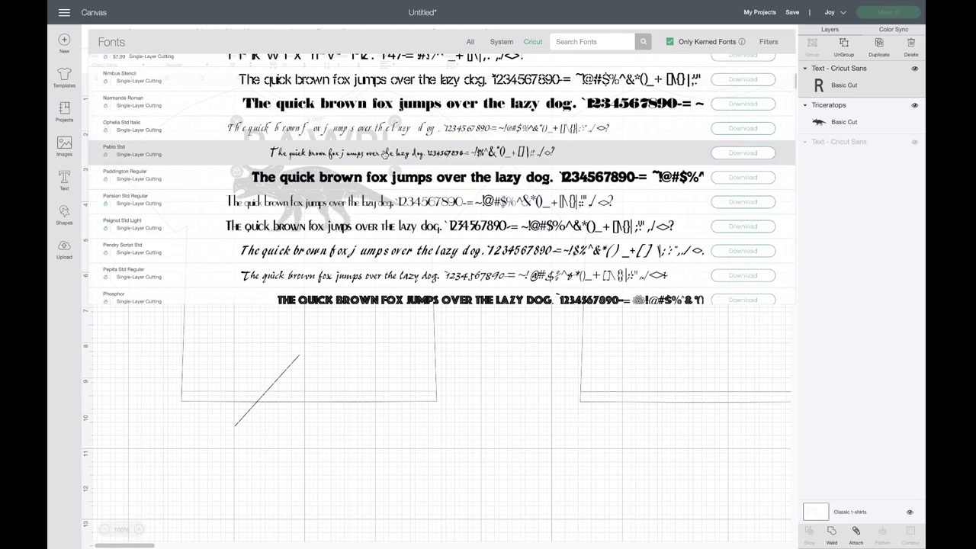
pyautogui.scroll(2, 384, 153)
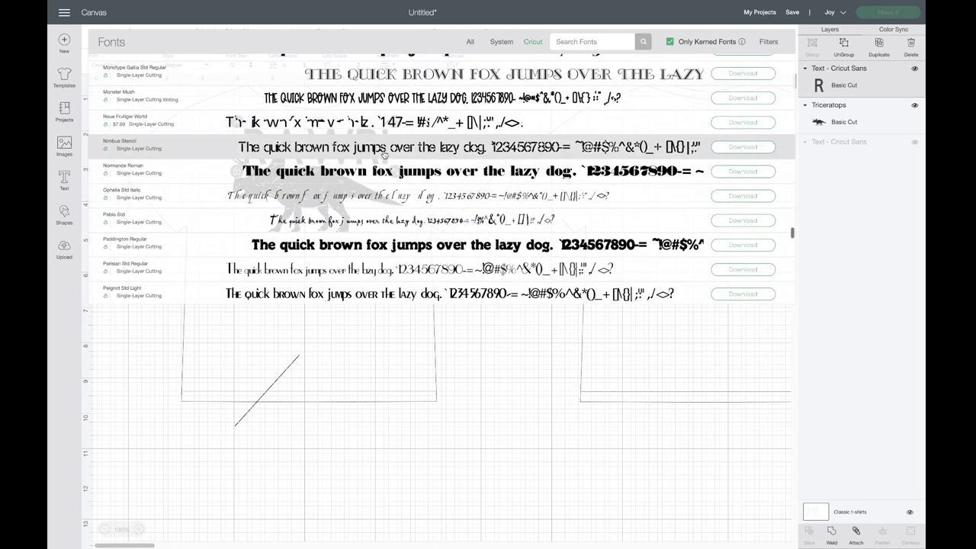
pyautogui.click(366, 251)
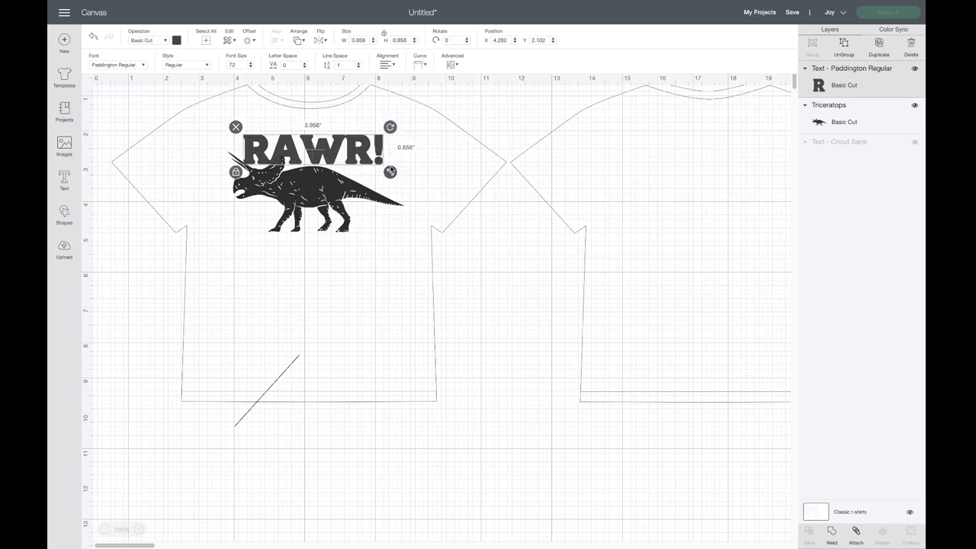
pyautogui.moveTo(394, 171); pyautogui.dragTo(337, 160)
pyautogui.moveTo(314, 150); pyautogui.dragTo(373, 160)
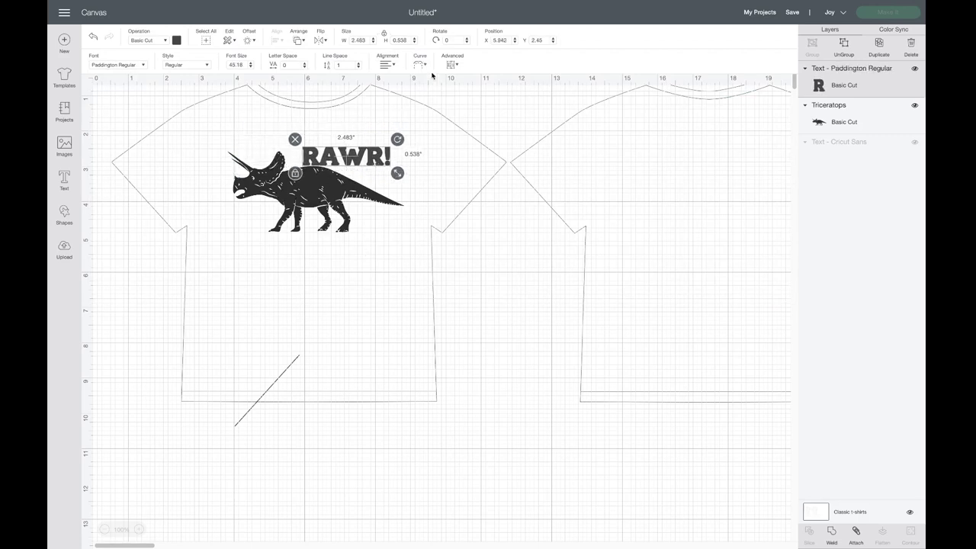
# - Curve the RAWR! text into an arc and tilt it to about 18°
pyautogui.click(420, 64)
pyautogui.moveTo(410, 90)
pyautogui.mouseDown()
pyautogui.moveTo(392, 91)
pyautogui.moveTo(418, 95)
pyautogui.mouseUp()
pyautogui.click(431, 148)
pyautogui.click(383, 166)
pyautogui.moveTo(401, 139); pyautogui.dragTo(394, 155)
pyautogui.moveTo(395, 195); pyautogui.dragTo(360, 175)
pyautogui.click(408, 181)
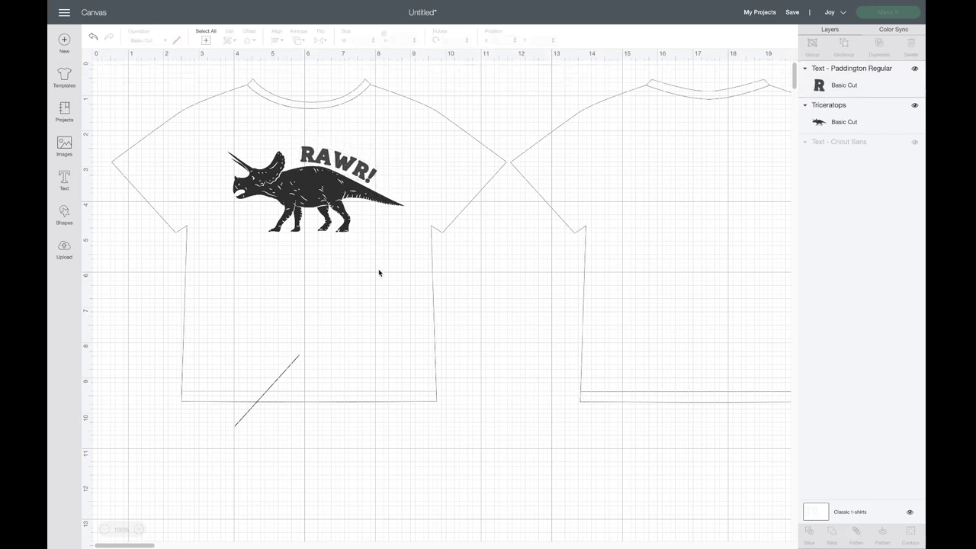
# - Select the text and triceratops together, attach them, and weld into one shape
pyautogui.moveTo(380, 272); pyautogui.dragTo(267, 146)
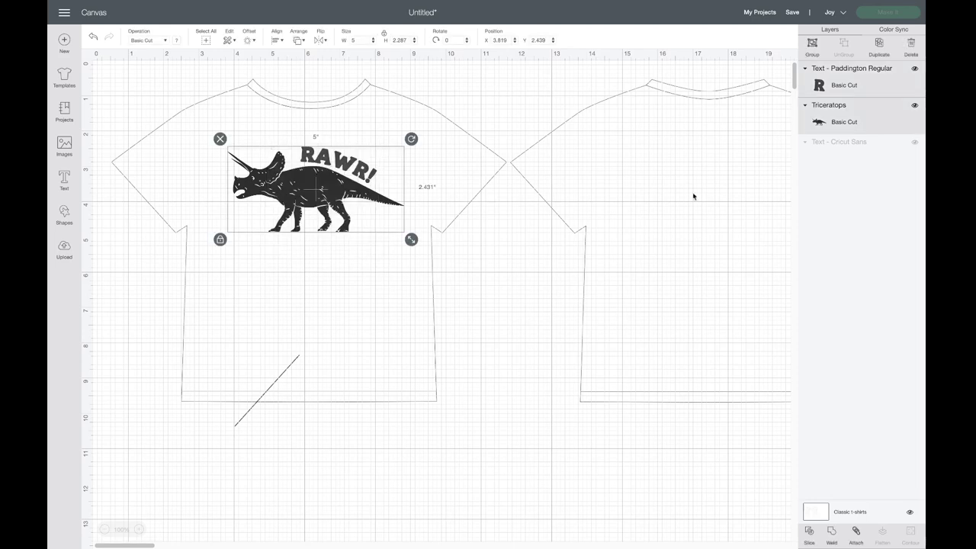
pyautogui.click(855, 530)
pyautogui.click(831, 533)
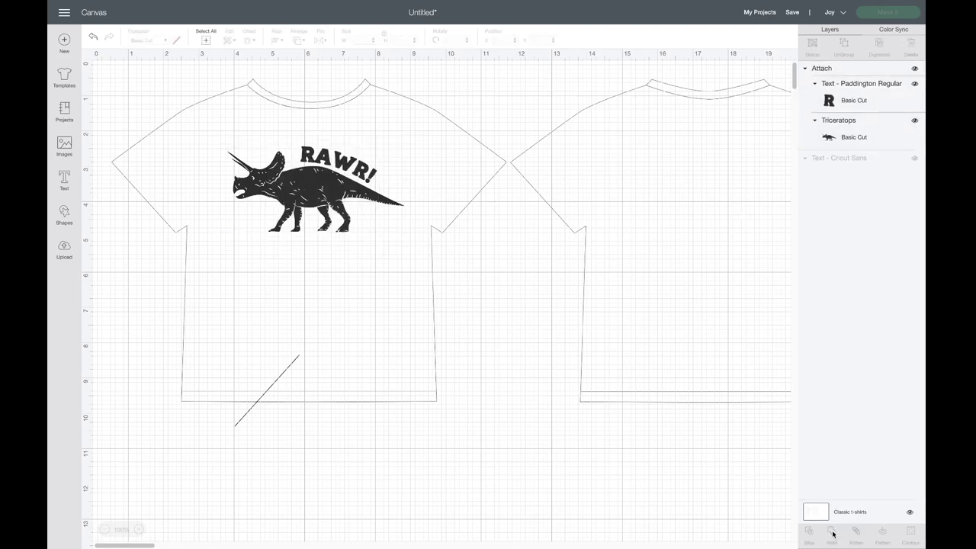
# - Prepare the design on a 4.5" x 6.5" mat with mirroring turned on
pyautogui.click(870, 16)
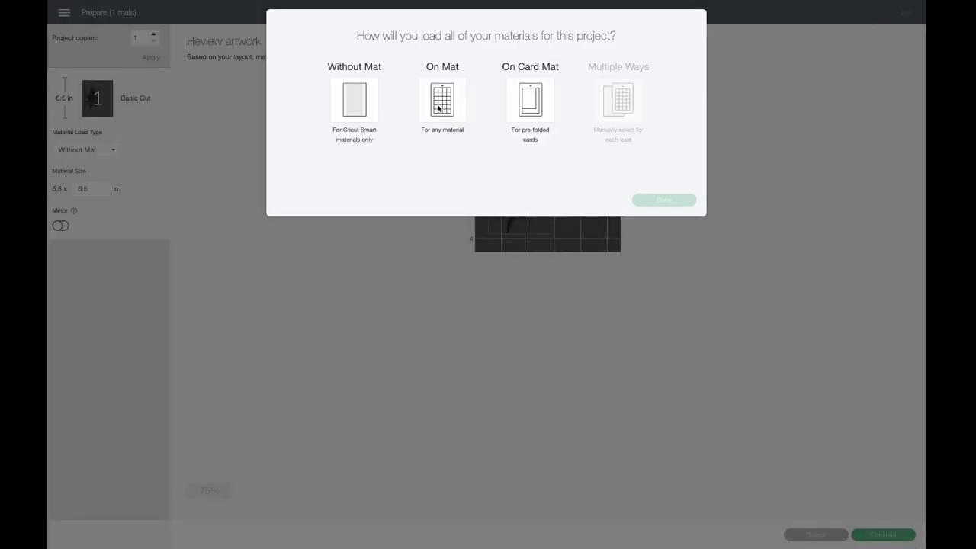
pyautogui.click(438, 109)
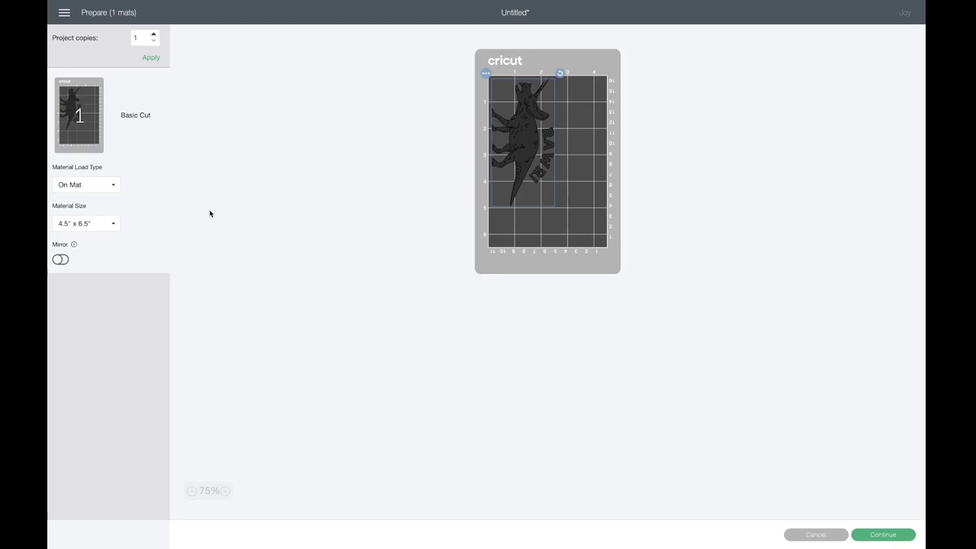
pyautogui.click(64, 259)
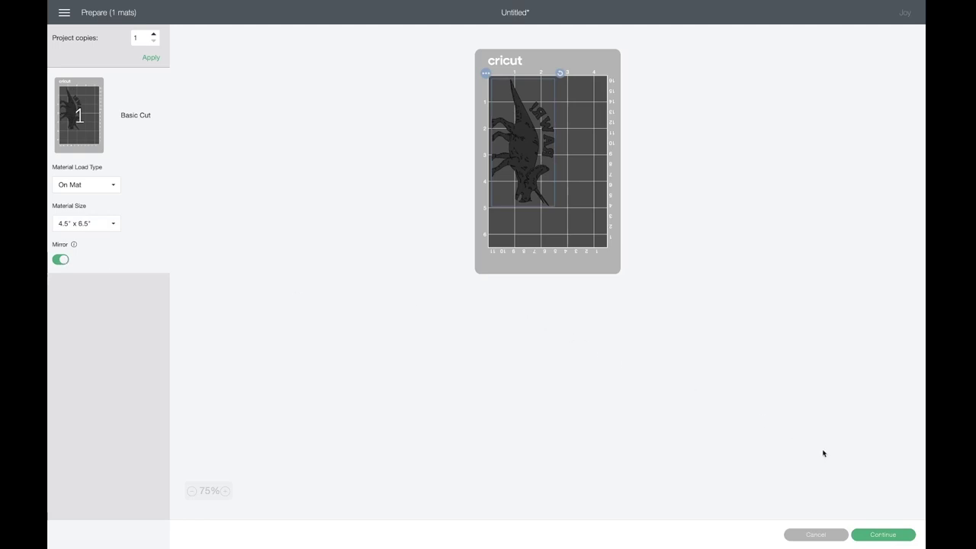
pyautogui.click(877, 534)
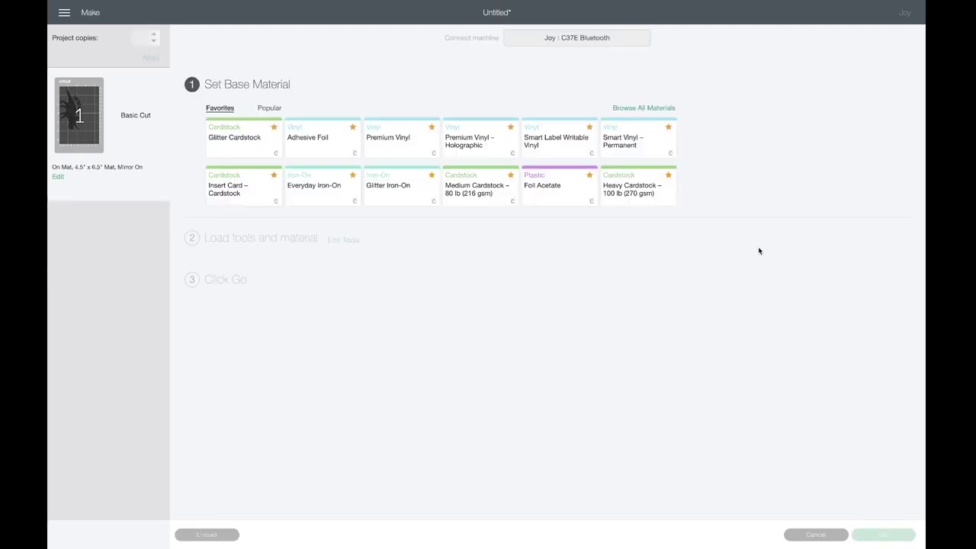
# - Search all materials for vinyl and set Premium Vinyl as the base material
pyautogui.click(661, 109)
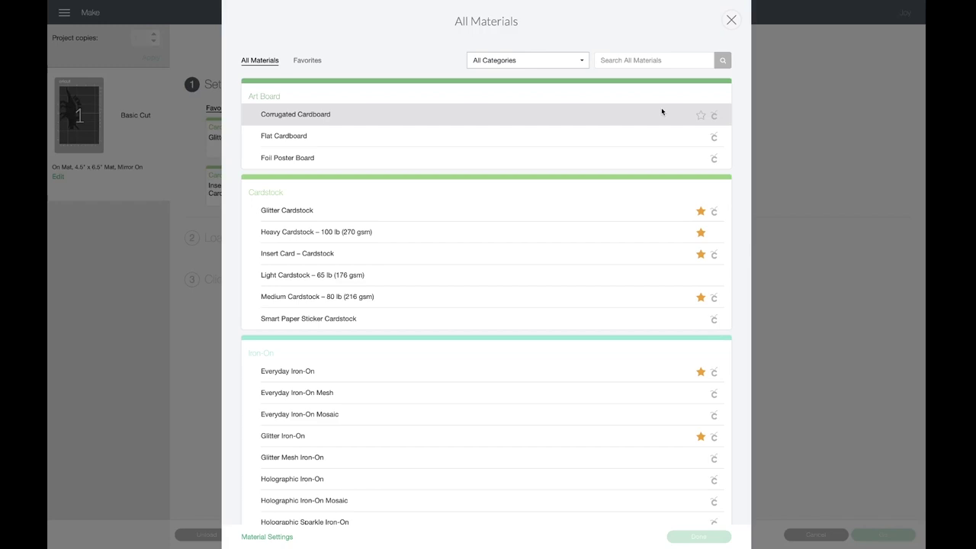
pyautogui.click(616, 59)
pyautogui.write('VINYL')
pyautogui.press('Return')
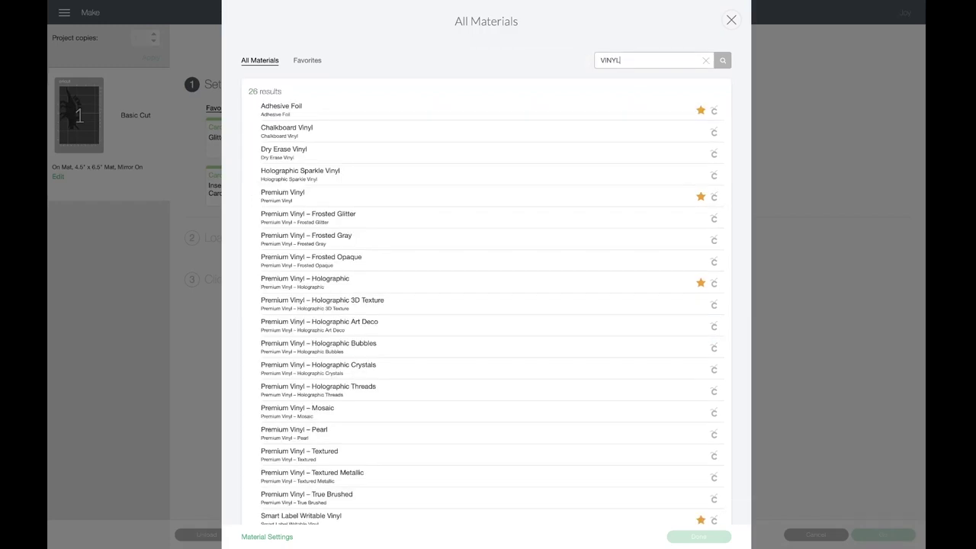
pyautogui.click(428, 200)
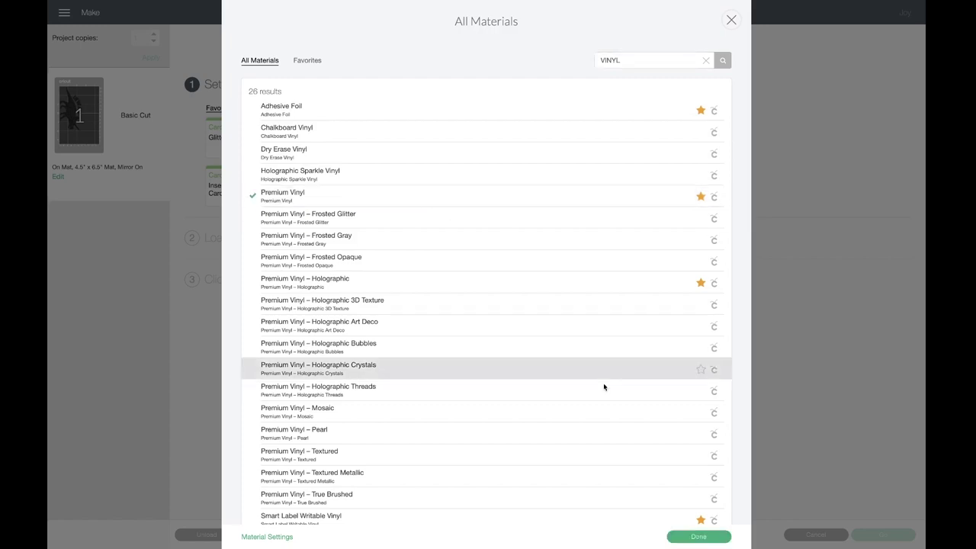
pyautogui.click(684, 535)
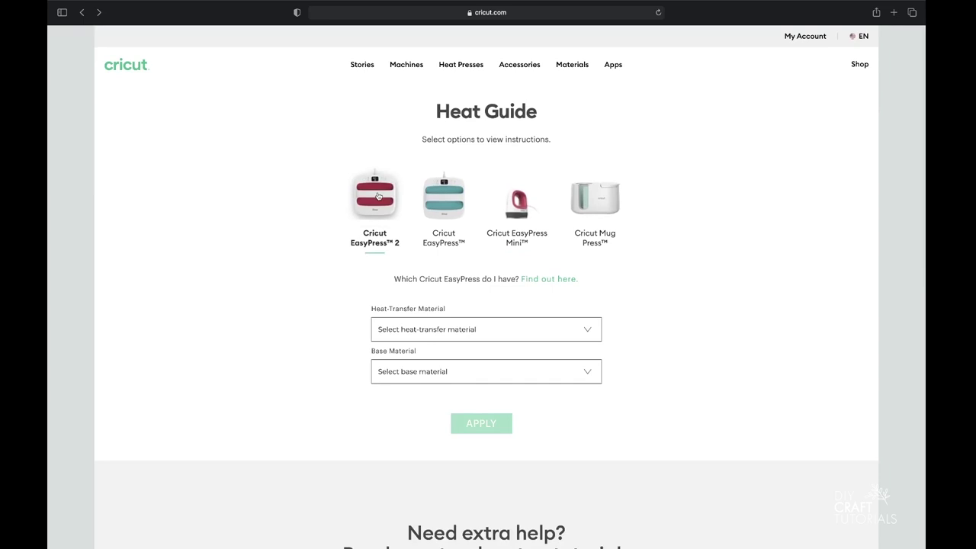
# - Get heat settings for Everyday Iron-On on 100% Cotton using a Cricut EasyPress Mat
pyautogui.click(446, 329)
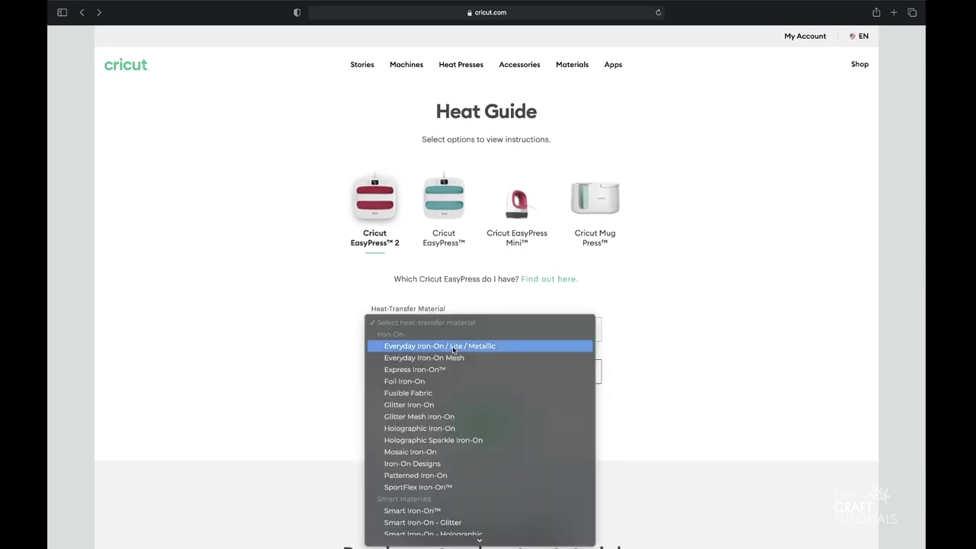
pyautogui.click(454, 349)
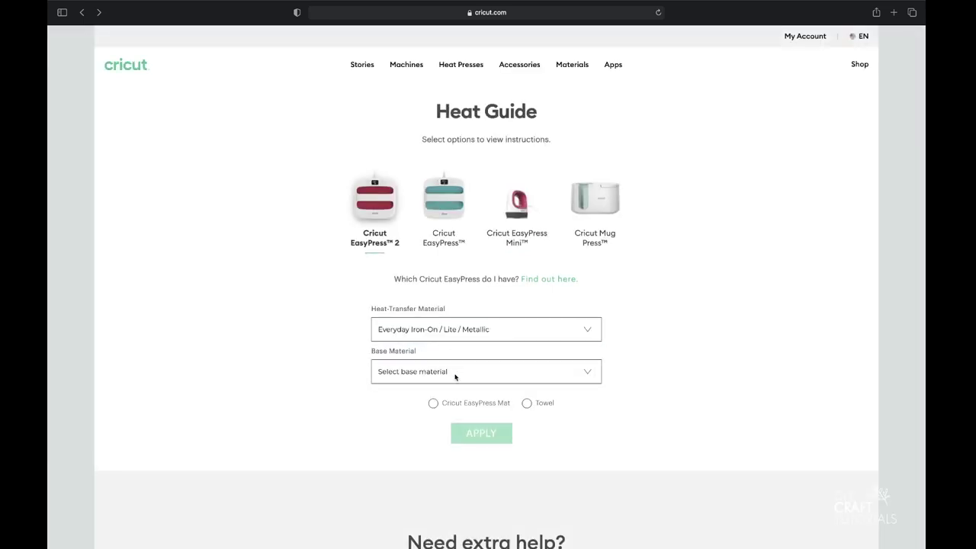
pyautogui.click(455, 377)
pyautogui.click(424, 435)
pyautogui.click(432, 404)
pyautogui.click(481, 433)
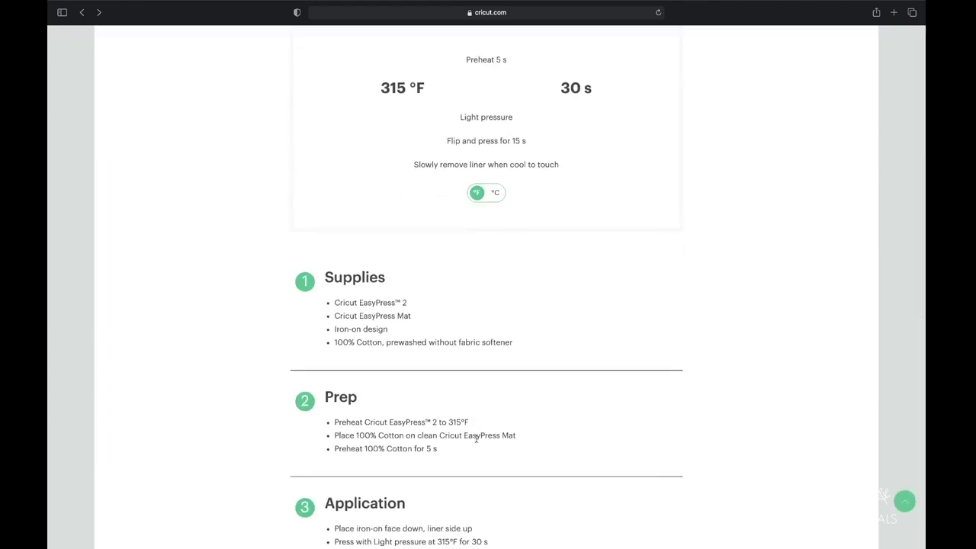
# - Show the heat settings in Celsius: 155 °C for 30 seconds
pyautogui.click(496, 195)
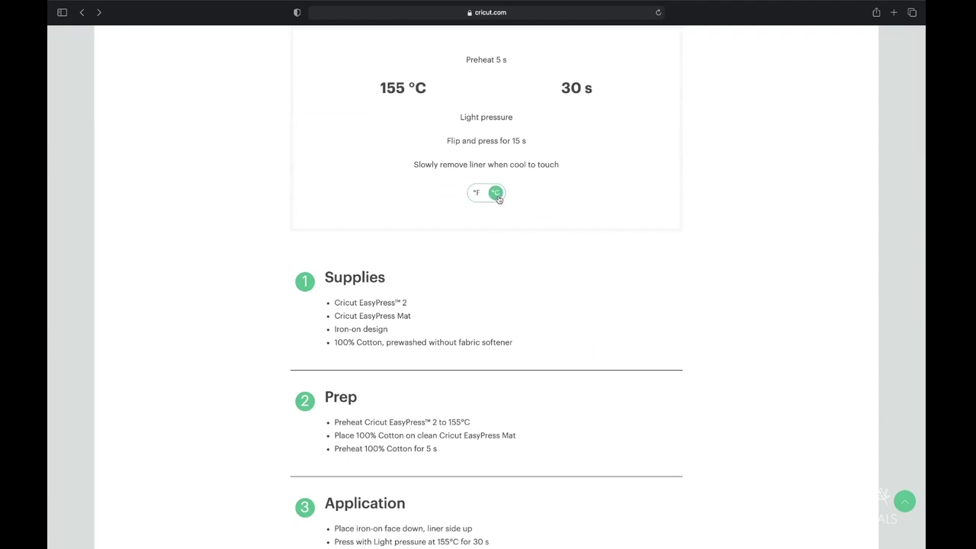
pyautogui.click(477, 194)
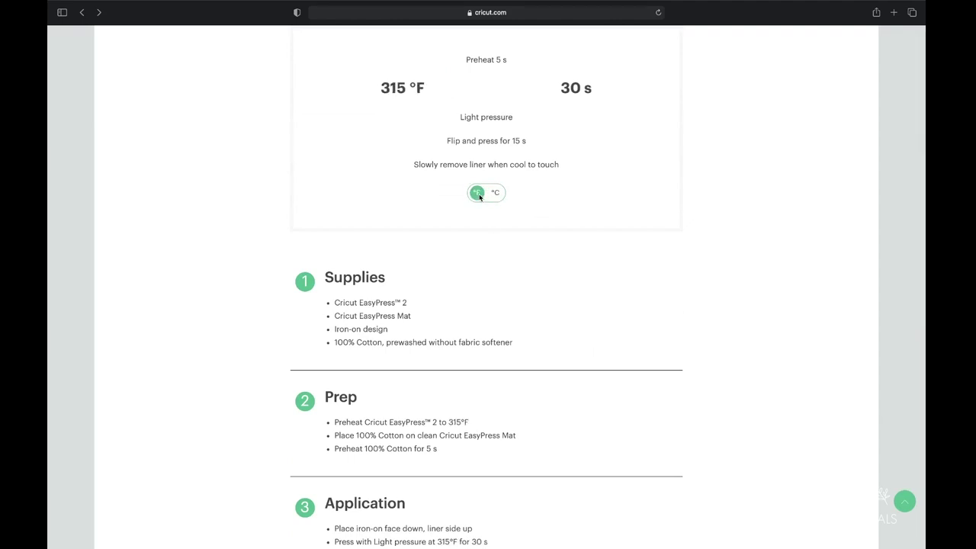
pyautogui.click(495, 195)
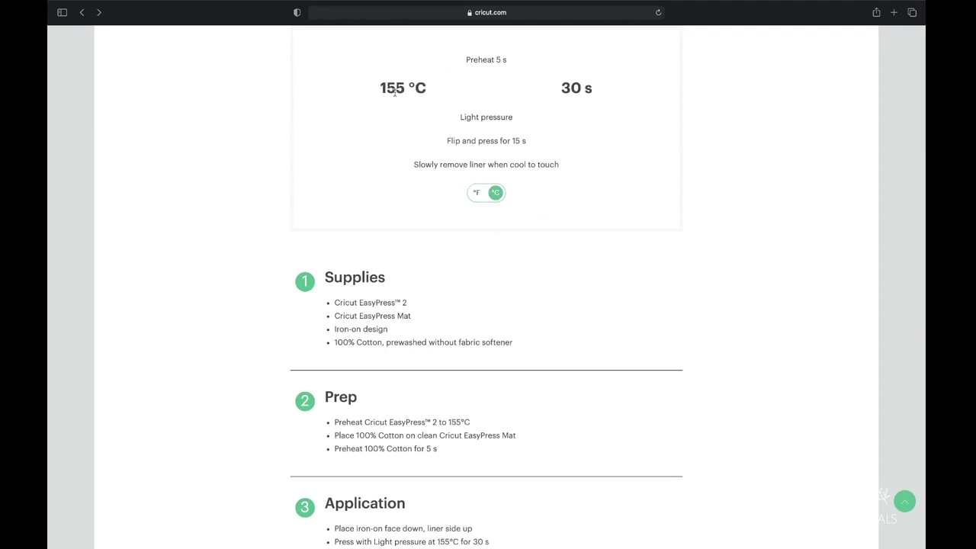